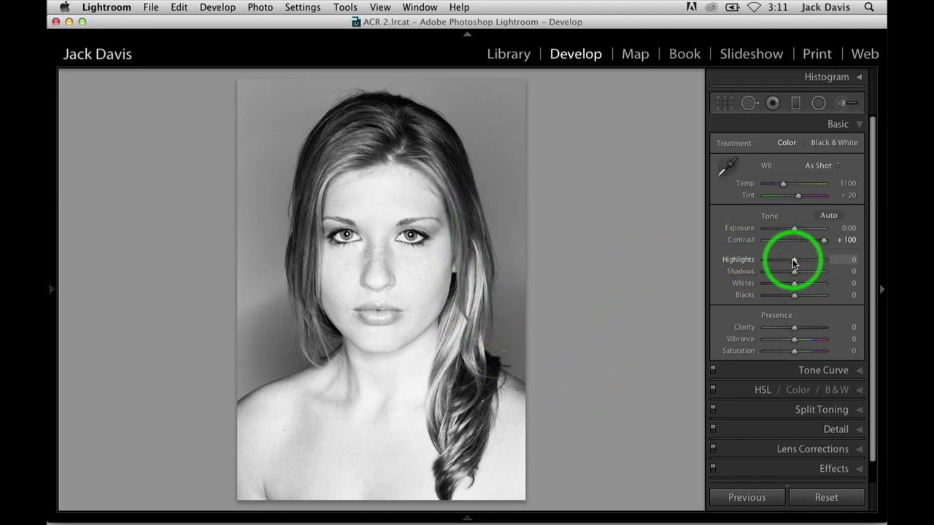
- Set Highlights to −100, Shadows to +100 and Clarity to +100 for the portrait
left_click_drag(794, 260, 717, 265)
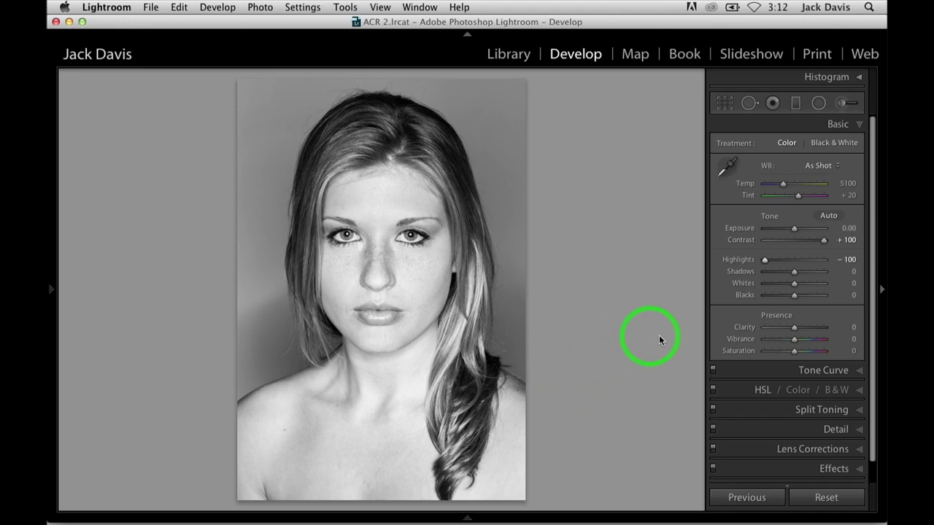
left_click_drag(794, 271, 854, 273)
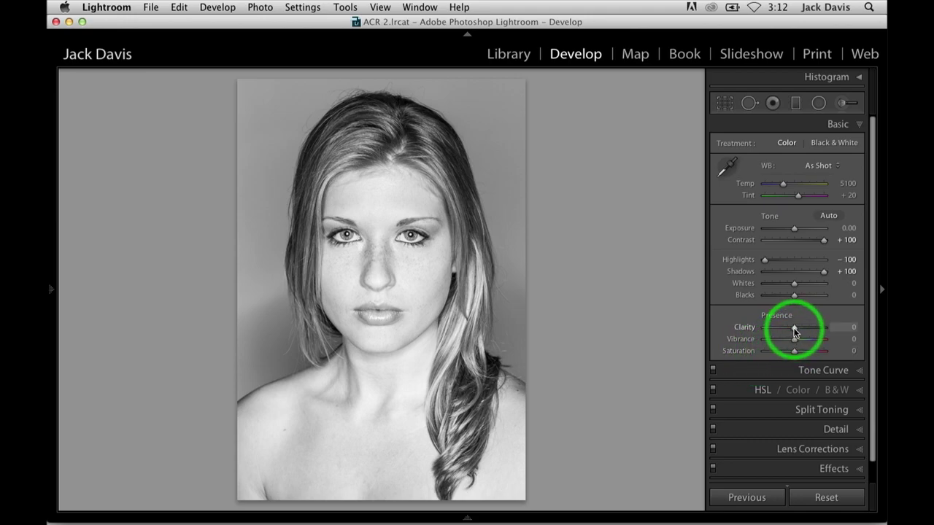
left_click_drag(798, 329, 828, 331)
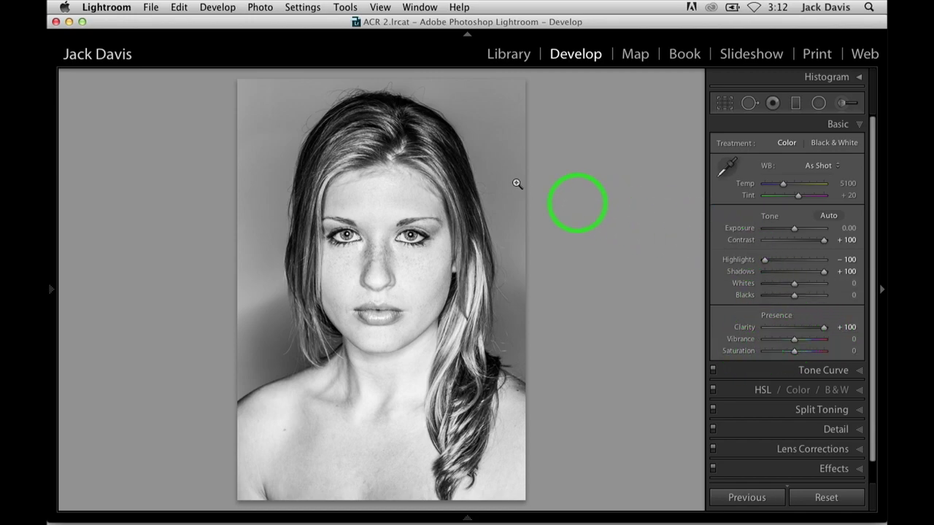
- Show the histogram and set Whites to +56 and Highlights to −44 to brighten the skin
left_click(860, 79)
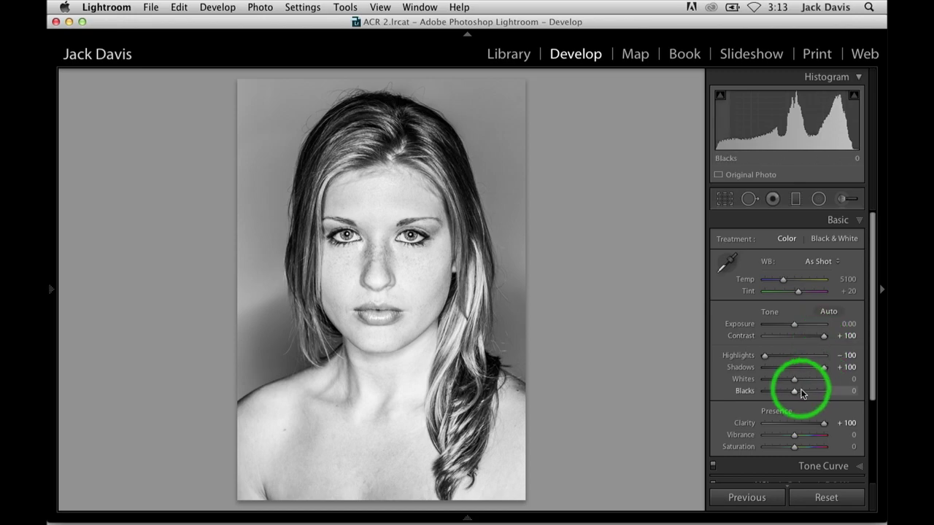
mouse_move(795, 379)
left_mouse_down()
mouse_move(814, 380)
mouse_move(795, 386)
left_mouse_up()
left_click(769, 358)
left_click_drag(766, 356, 785, 357)
left_click(744, 450)
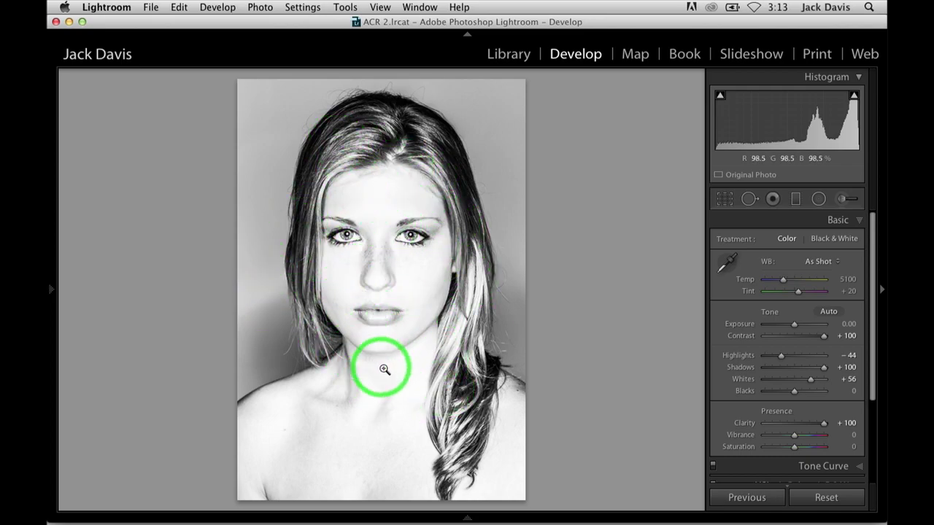
- Collapse the presets, show the snapshots and save the current look as a new snapshot with its default name
mouse_move(49, 285)
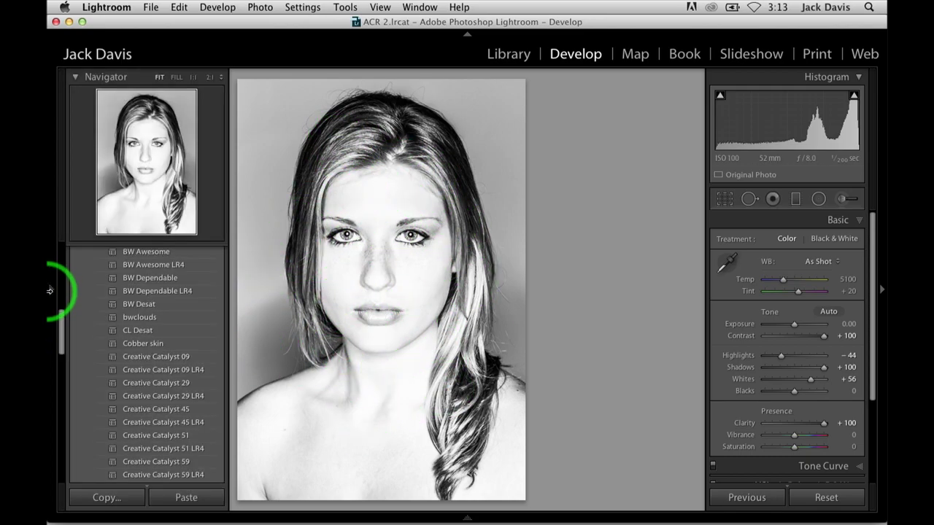
scroll(117, 314, "up", 5)
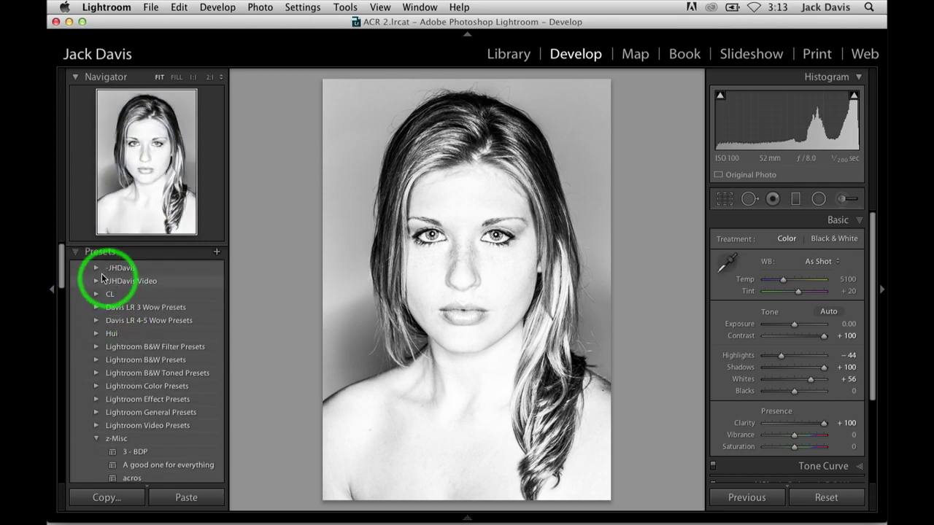
left_click(99, 252)
left_click(163, 273)
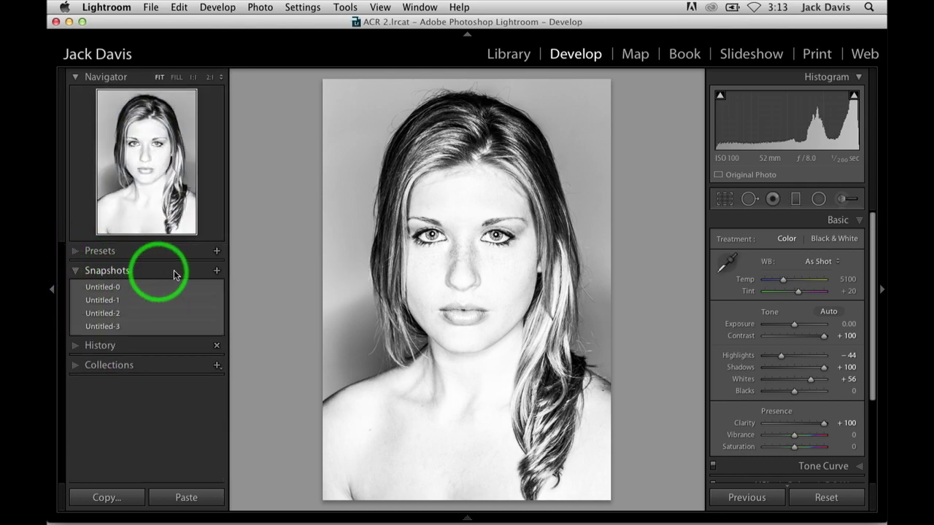
left_click(216, 269)
key("Return")
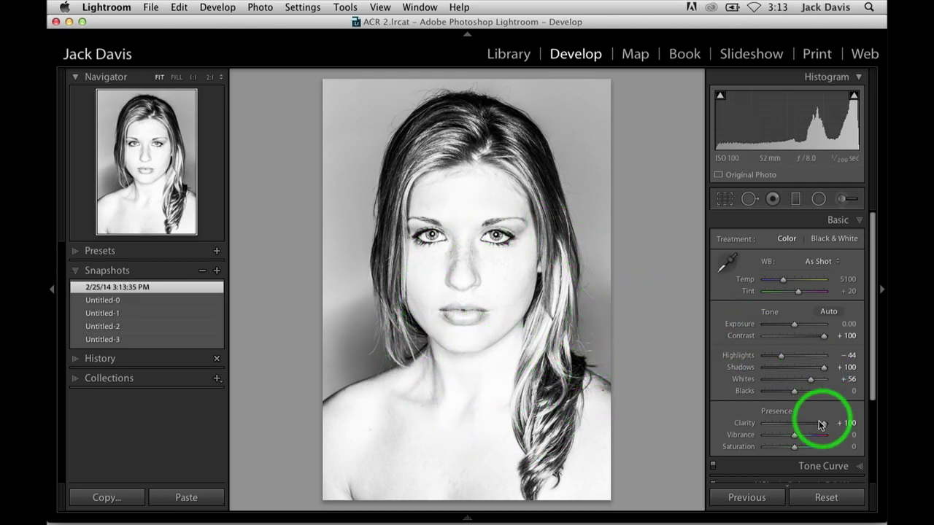
- Soften the portrait with Clarity −25 and Highlights −100, and save the look as a new snapshot
left_click_drag(817, 425, 789, 431)
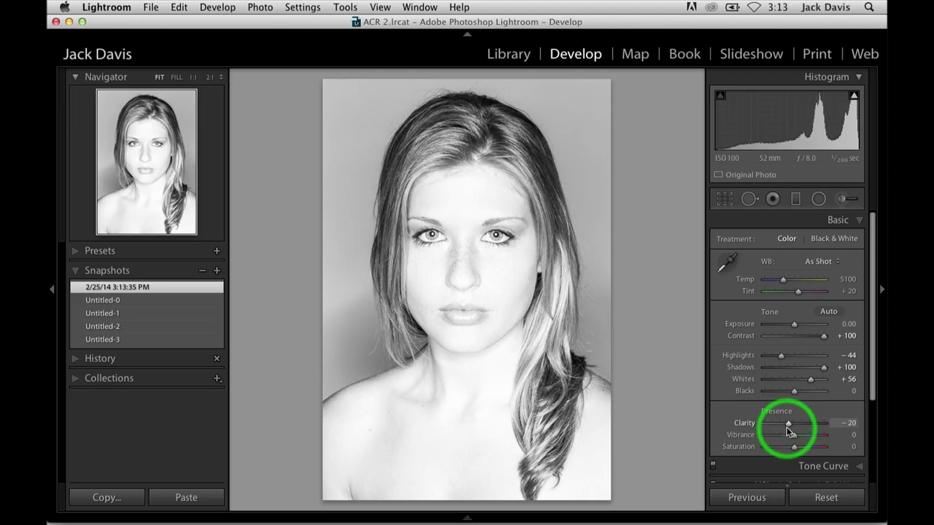
left_click_drag(781, 355, 740, 355)
left_click_drag(808, 424, 788, 428)
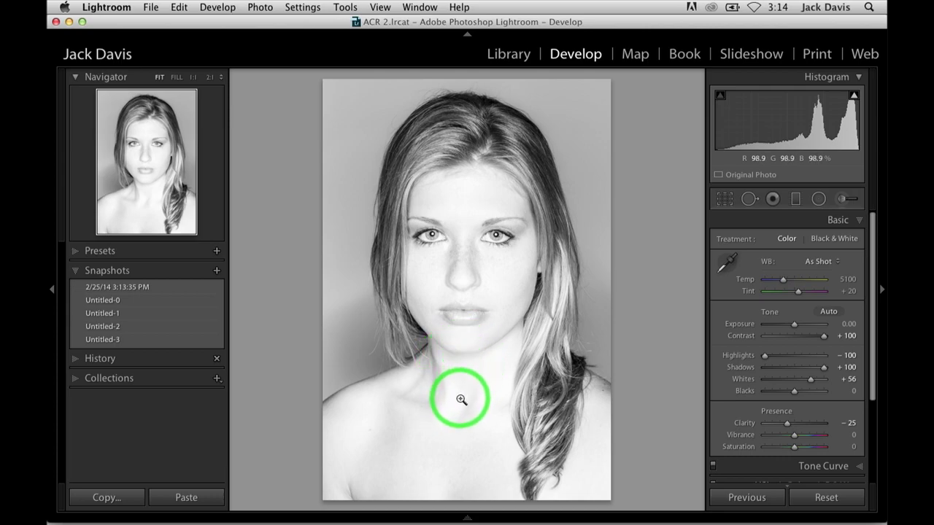
left_click(217, 271)
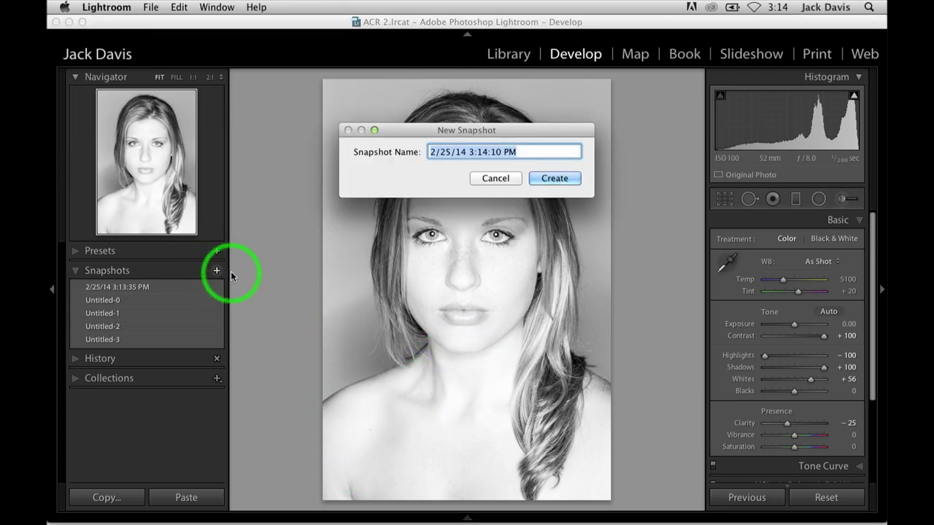
key("Return")
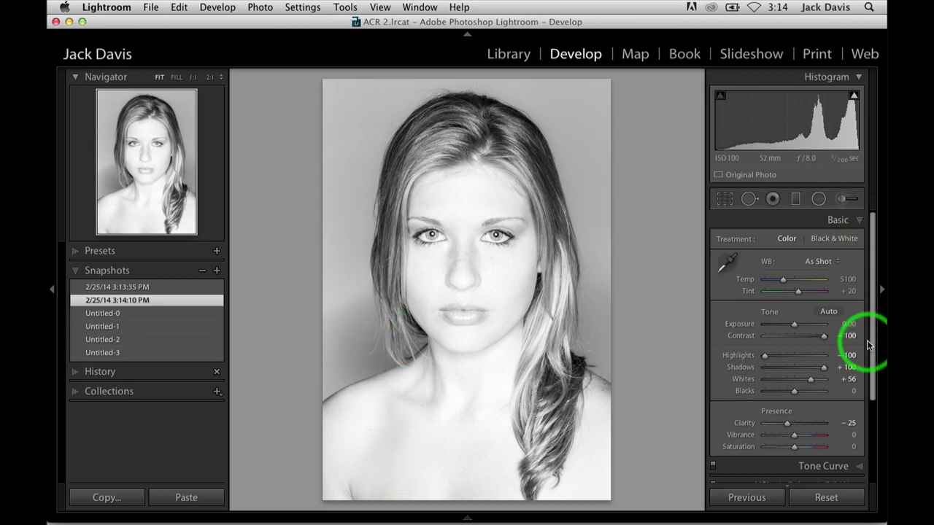
- Add a dark Color Priority post-crop vignette with Amount −43, Midpoint 35 and Feather 82
left_click_drag(872, 344, 859, 445)
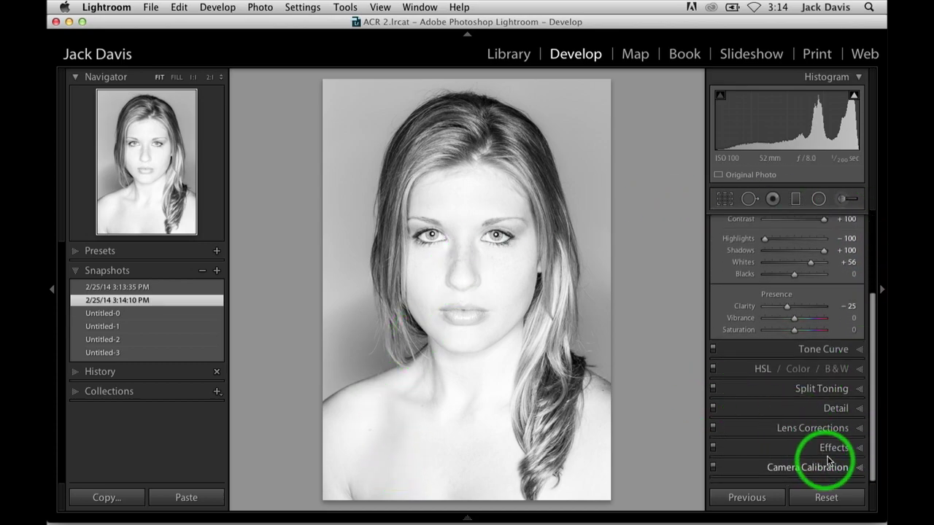
left_click(834, 448)
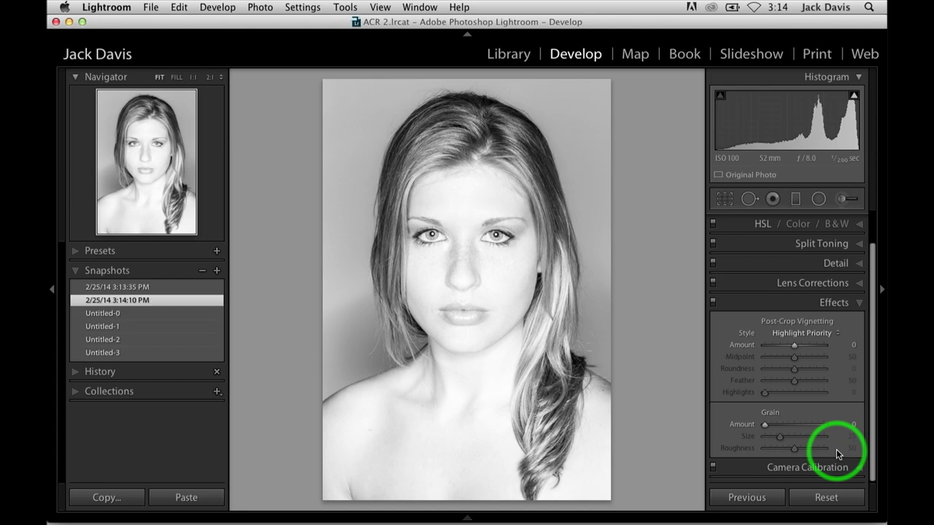
left_click(803, 332)
left_click(800, 345)
left_click_drag(794, 345, 781, 348)
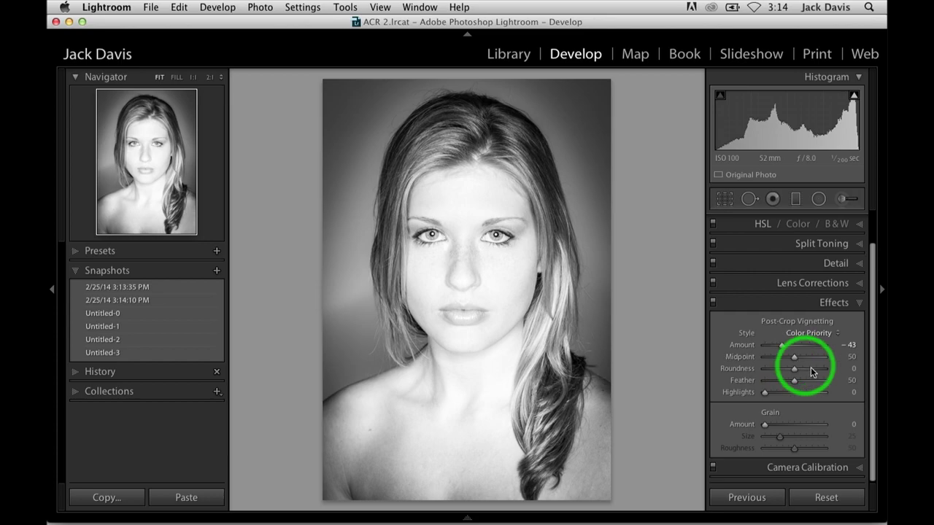
left_click_drag(798, 357, 786, 359)
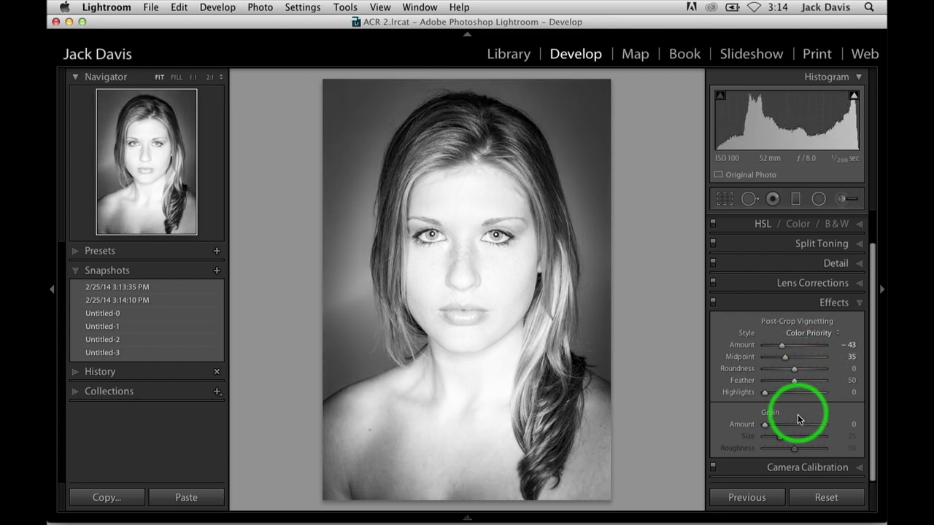
left_click_drag(795, 380, 814, 381)
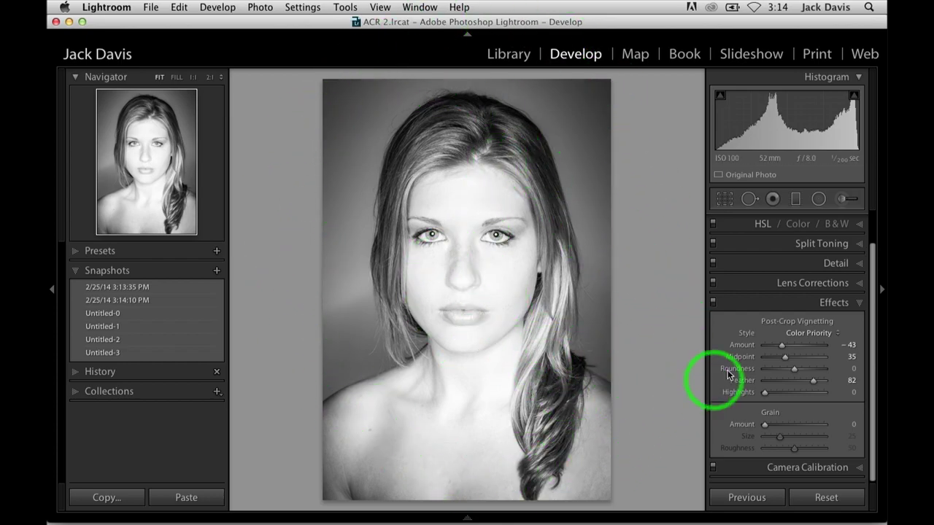
- Turn the vignette white with Amount +83 and Midpoint 50, and save the look as a new snapshot
left_click_drag(781, 346, 818, 345)
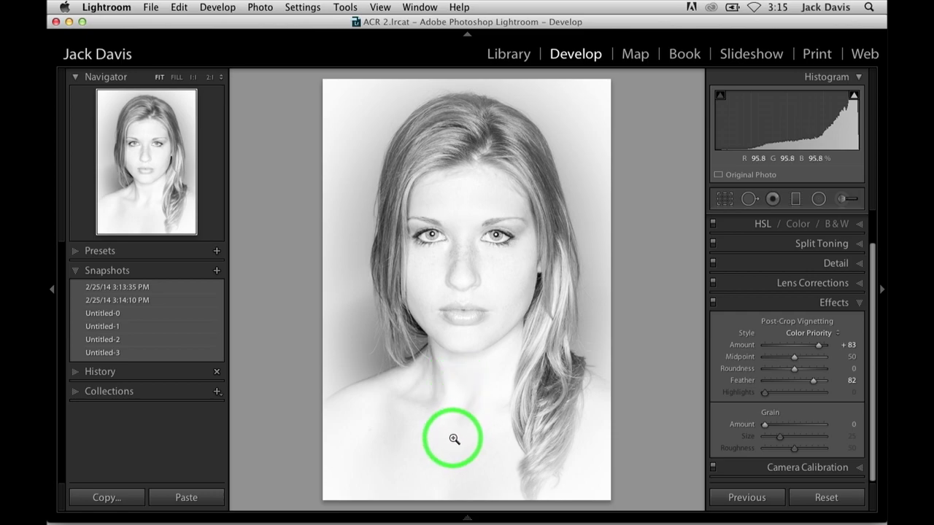
left_click(216, 271)
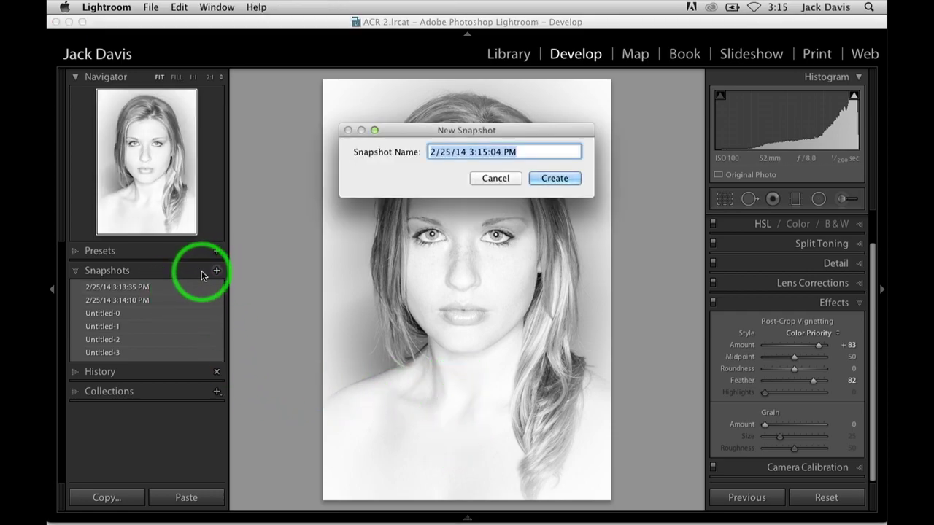
key("Return")
- Darken the vignette to Amount −54 and save this version as a new snapshot
left_click_drag(818, 345, 775, 349)
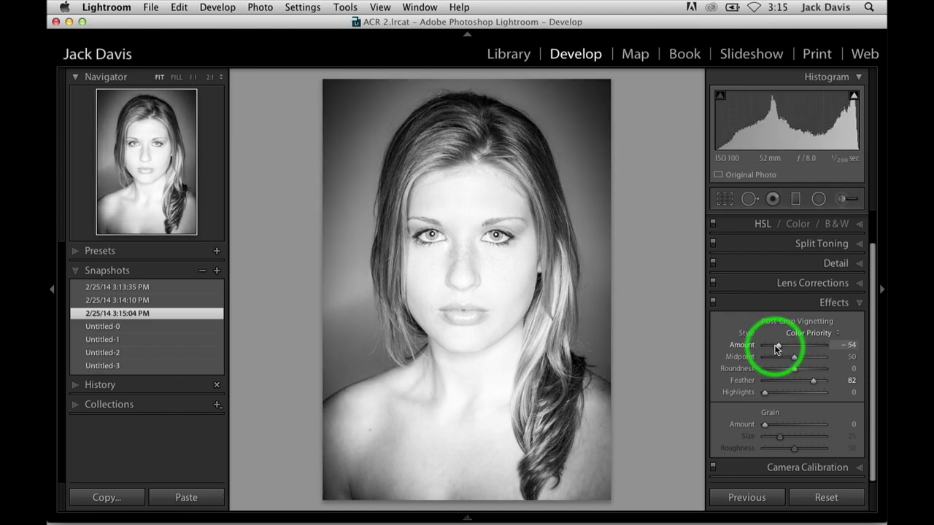
left_click(211, 276)
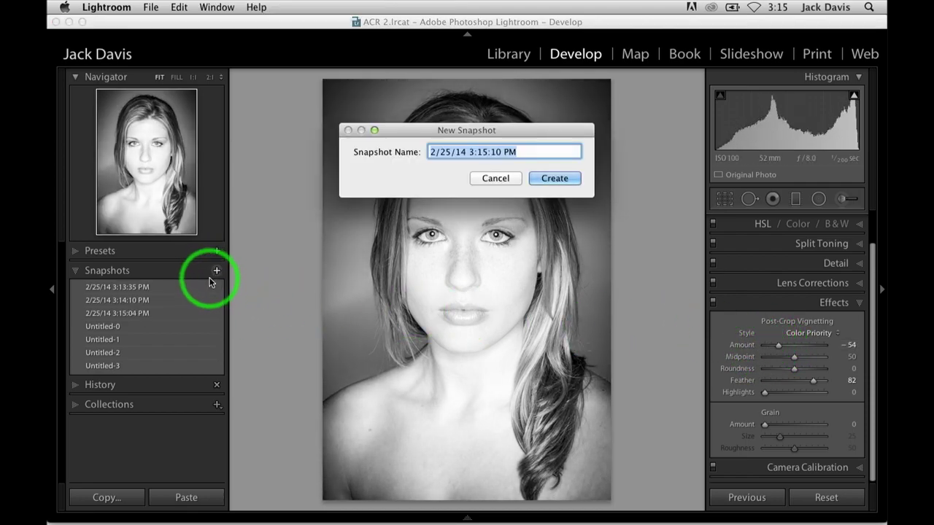
key("Return")
- Set the post-crop vignette Amount to +93 for a white edge
left_click_drag(778, 345, 822, 348)
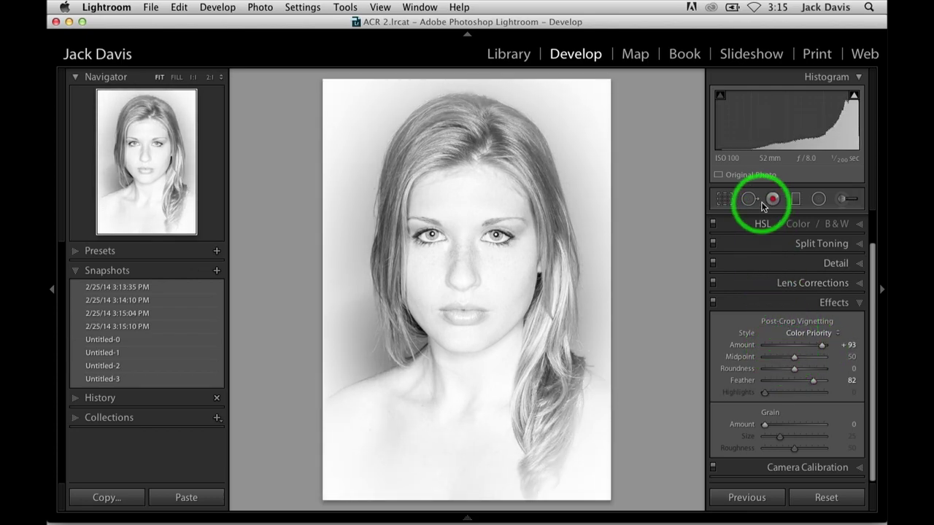
left_click(762, 224)
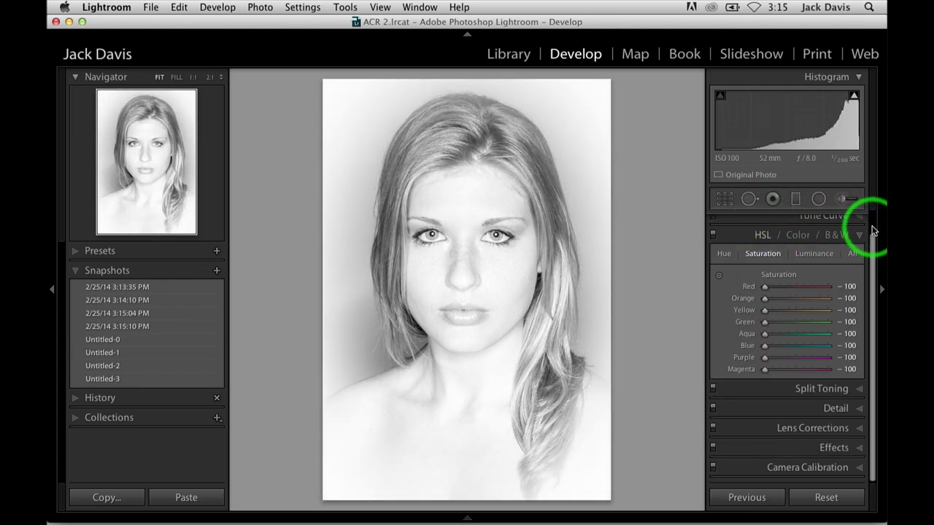
- Set Blacks to −75 in the basic tone adjustments and save the look as a new snapshot
scroll(873, 230, "up", 2)
left_click(842, 221)
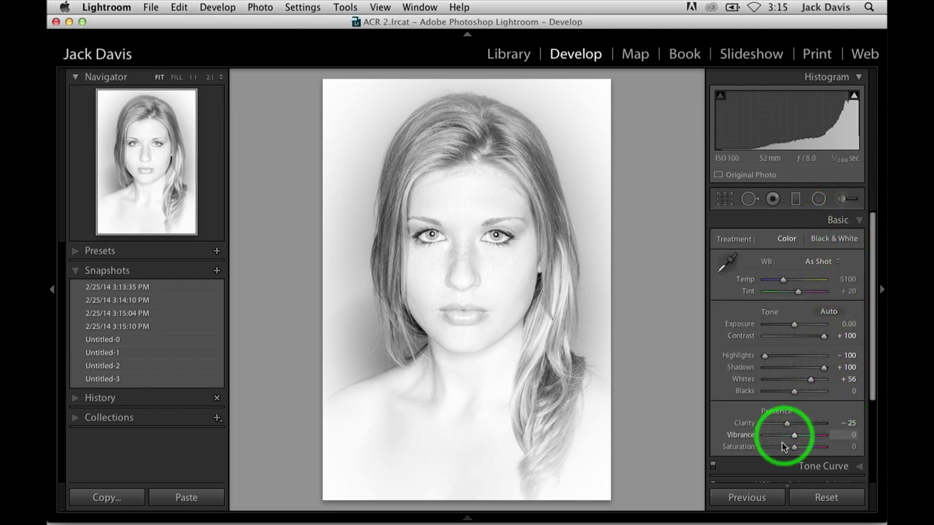
left_click_drag(796, 389, 773, 400)
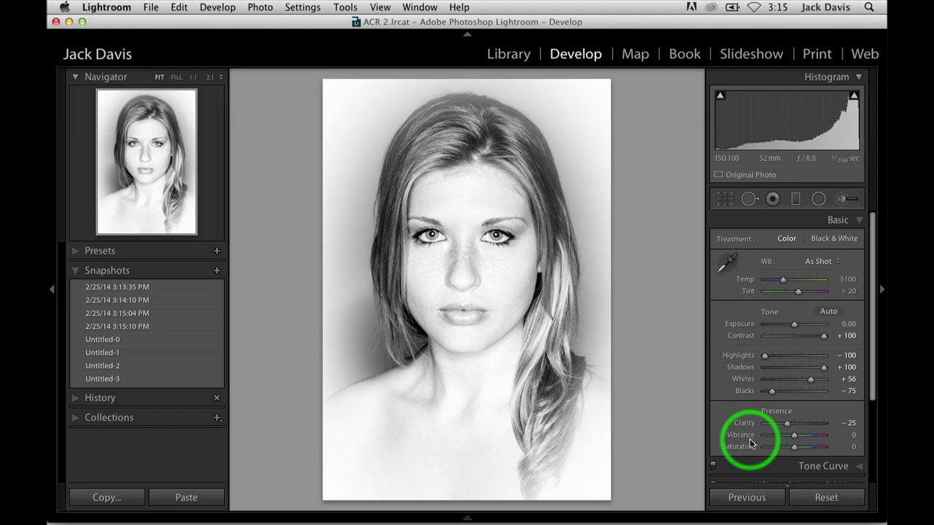
left_click(216, 271)
key("Return")
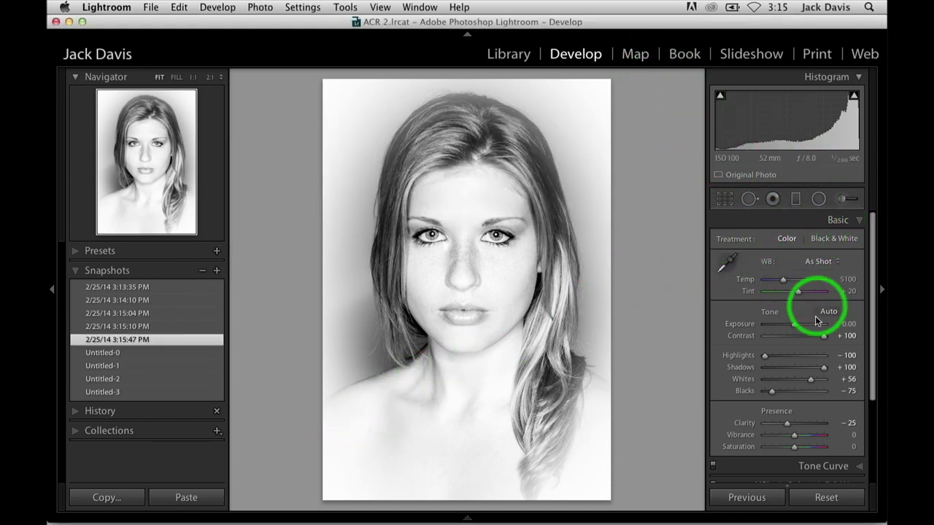
- Brighten the skin tones with the targeted HSL Luminance adjustment, bringing Red to +25 and Orange to +44
left_click(858, 77)
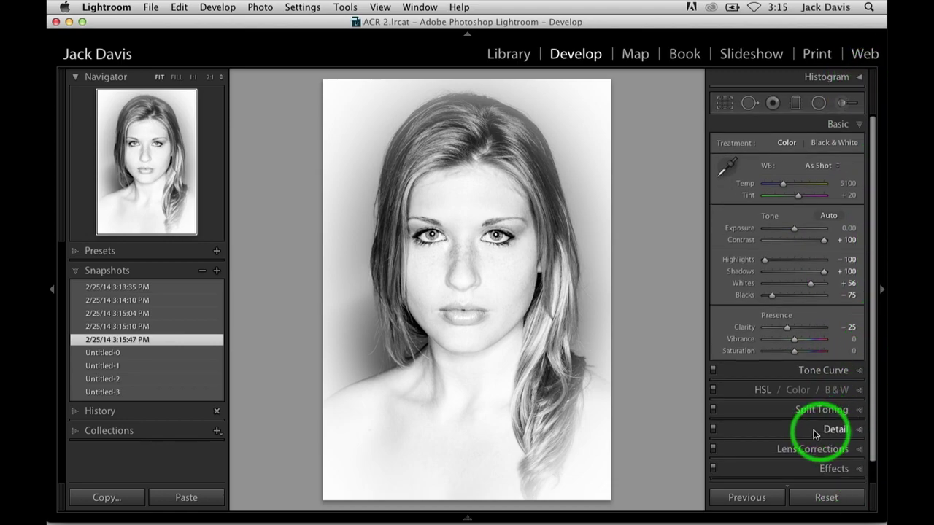
left_click(763, 390)
left_click(814, 182)
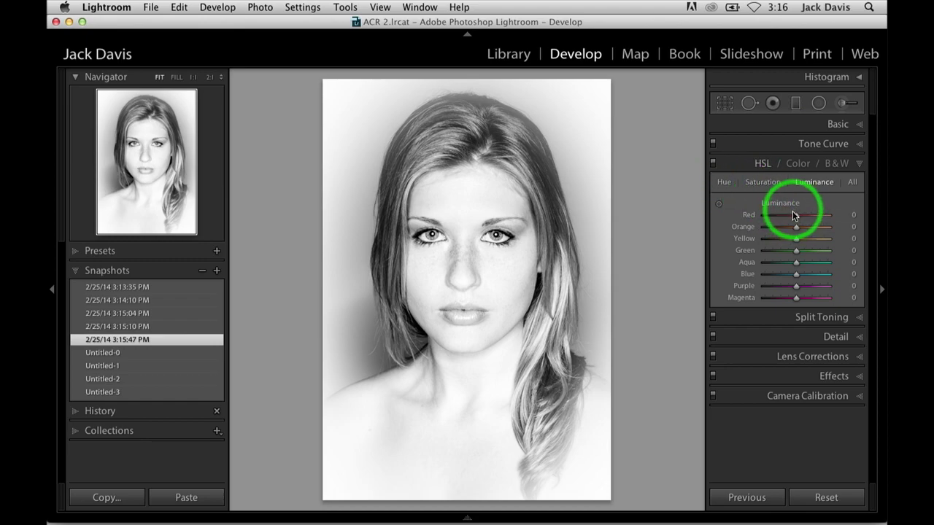
left_click(719, 205)
left_click_drag(478, 258, 465, 208)
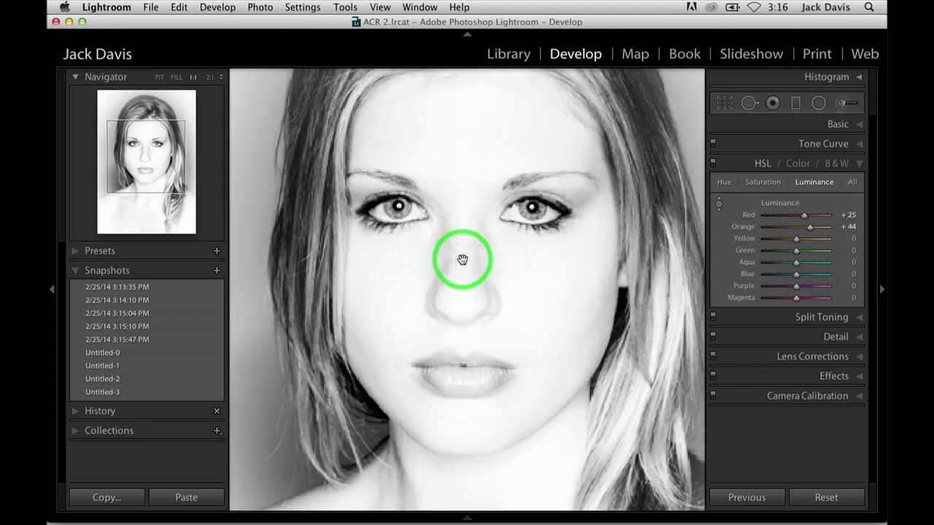
- Reduce the freckles around the nose by setting Luminance to Red +79, Orange +59 and Yellow −10
left_click(462, 265)
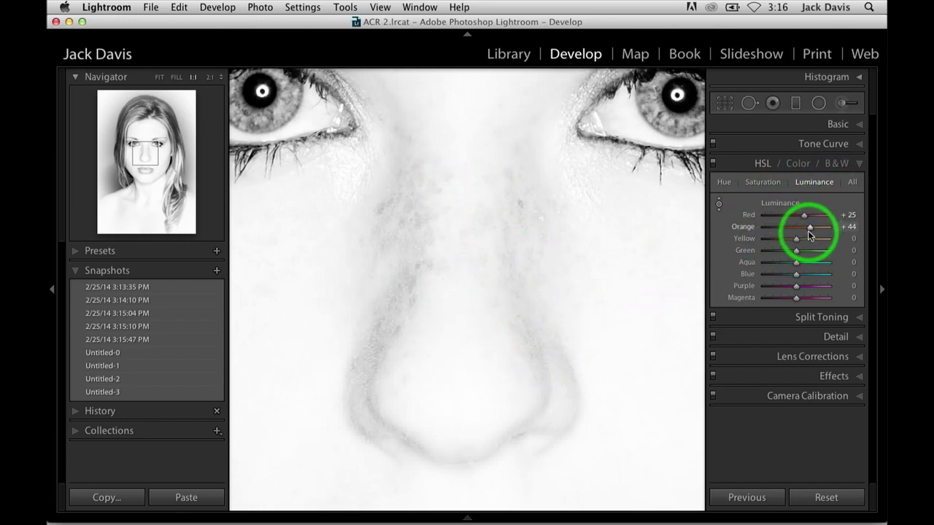
mouse_move(808, 228)
left_mouse_down()
mouse_move(795, 229)
mouse_move(821, 215)
mouse_move(813, 216)
left_mouse_up()
mouse_move(797, 227)
left_mouse_down()
mouse_move(817, 229)
mouse_move(822, 216)
mouse_move(792, 238)
left_mouse_up()
left_click(796, 239)
left_click(482, 207)
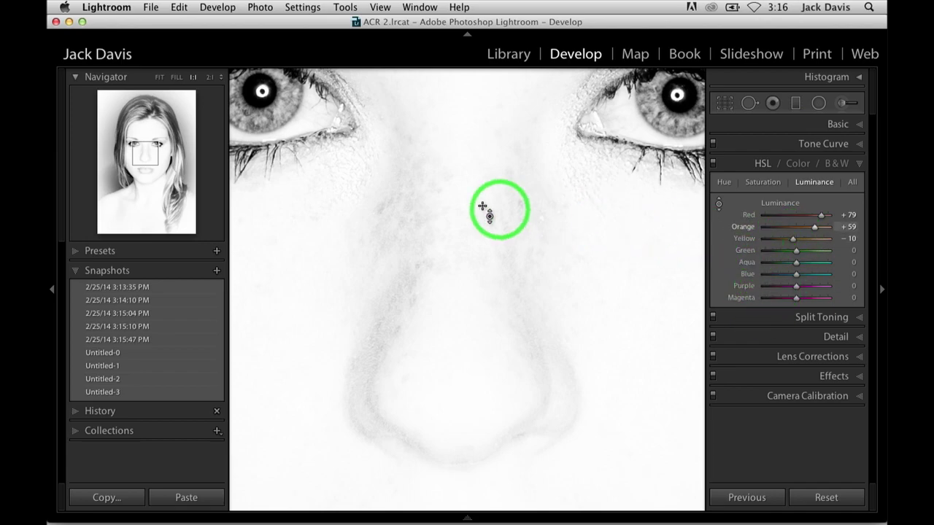
left_click(438, 218)
left_click(657, 416)
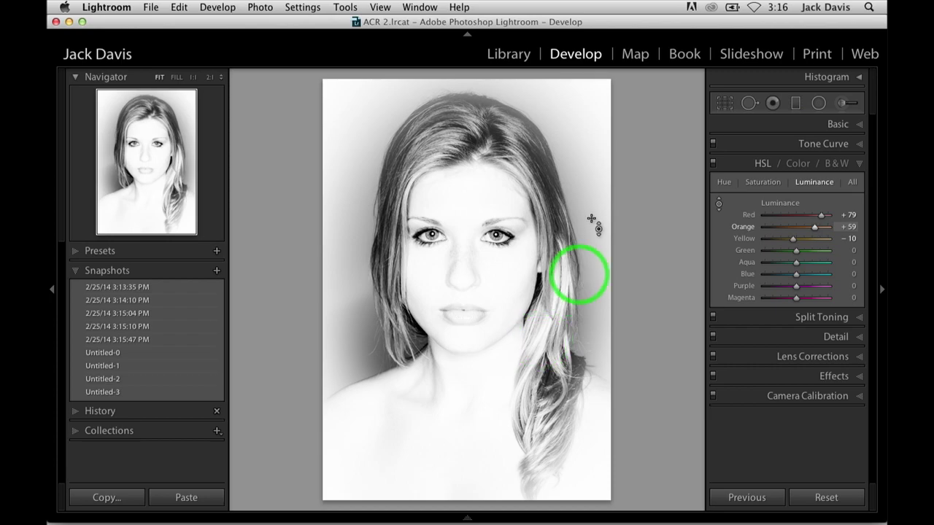
- Ease the skin Luminance back to Red +43 and Orange +46, and save the look as a new snapshot
mouse_move(818, 216)
left_mouse_down()
mouse_move(809, 216)
mouse_move(810, 228)
left_mouse_up()
left_click(815, 227)
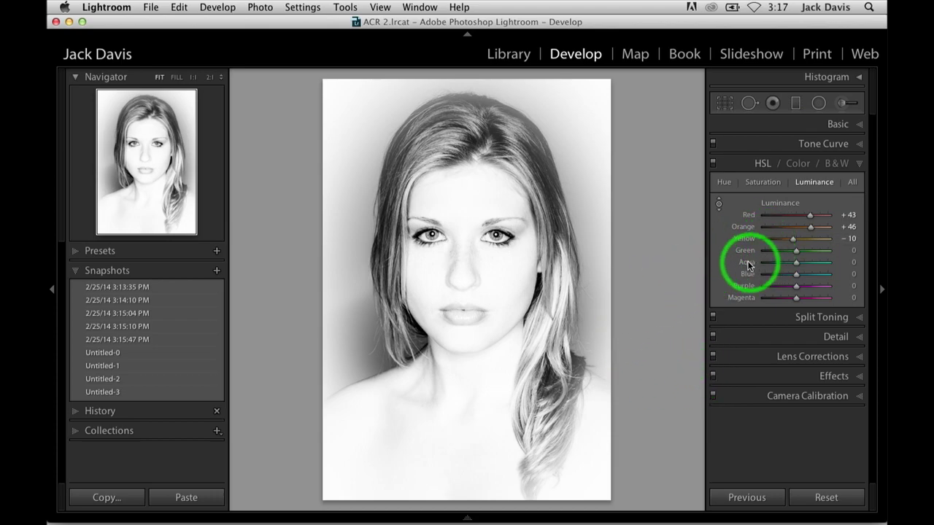
left_click(216, 272)
key("Return")
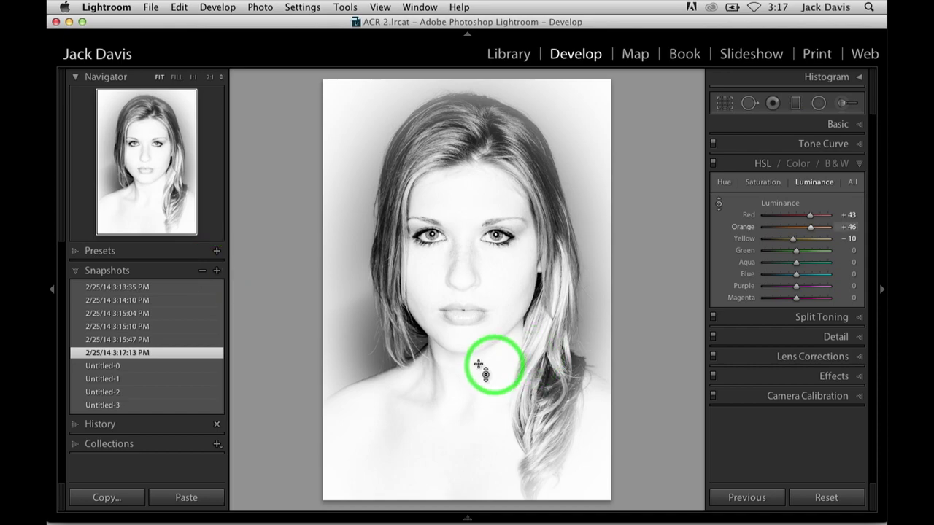
- Raise Clarity to +77 and save this version as a new snapshot
left_click(836, 125)
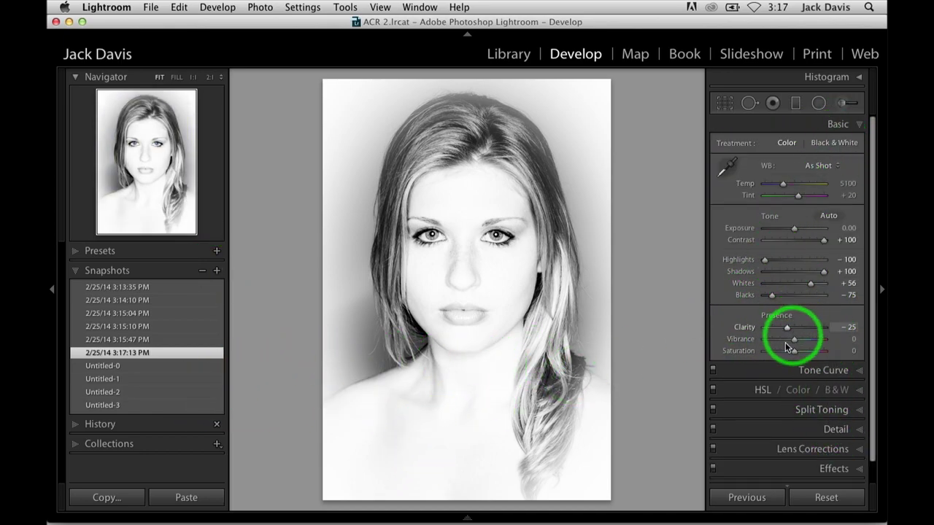
left_click_drag(781, 325, 818, 328)
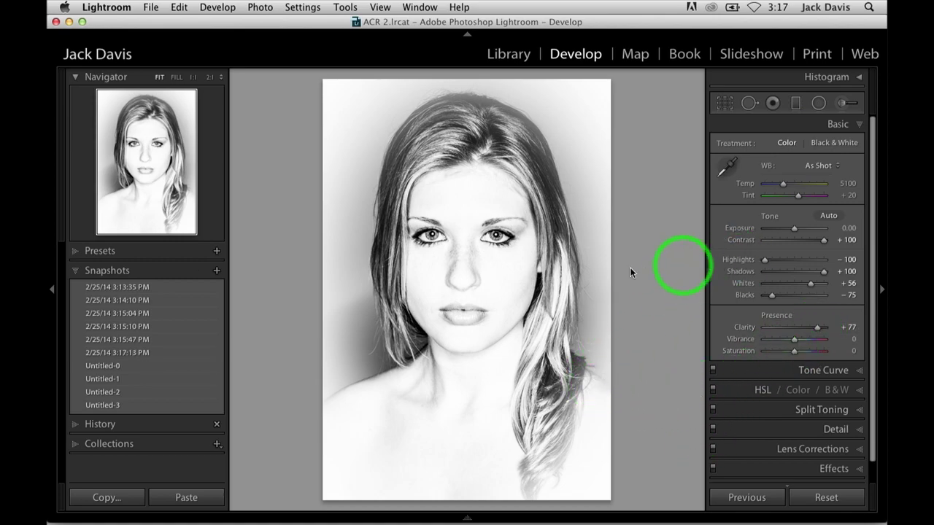
left_click(213, 270)
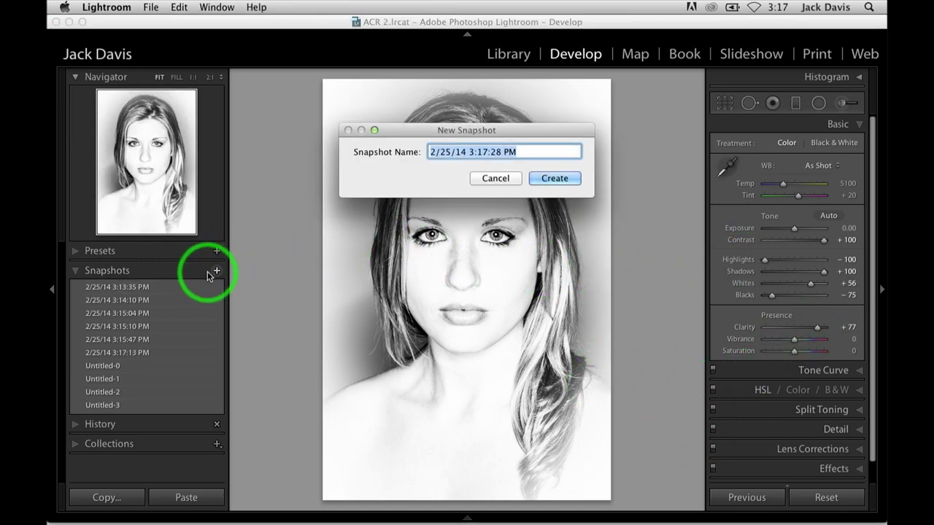
key("Return")
left_click(152, 303)
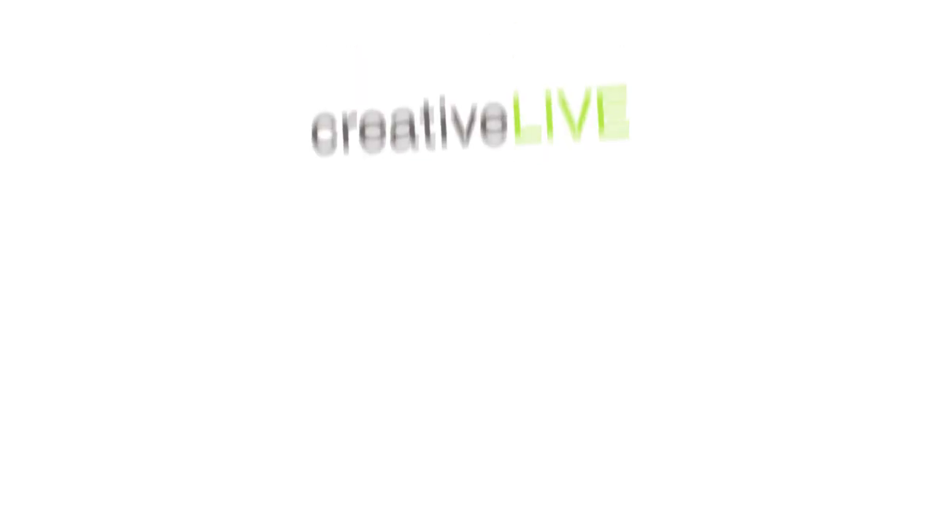